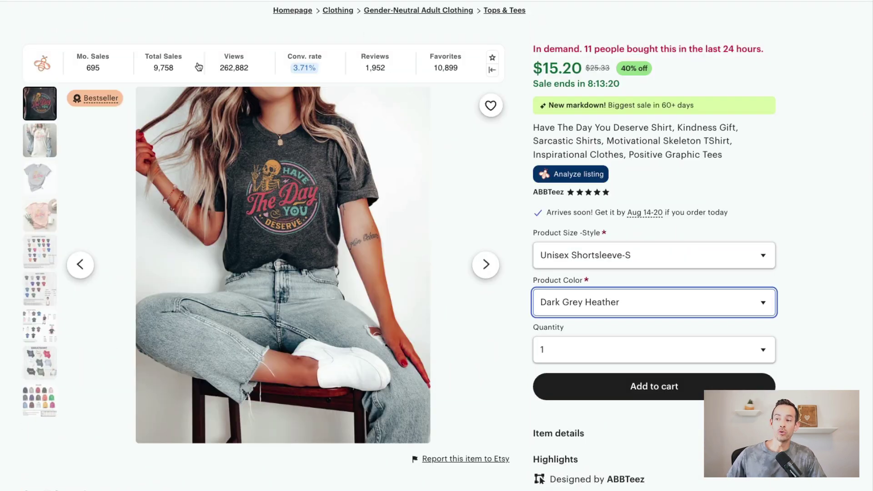
- Analyze the Etsy listing for the Have The Day You Deserve shirt
{"action": "left_click", "coordinate": [583, 175]}
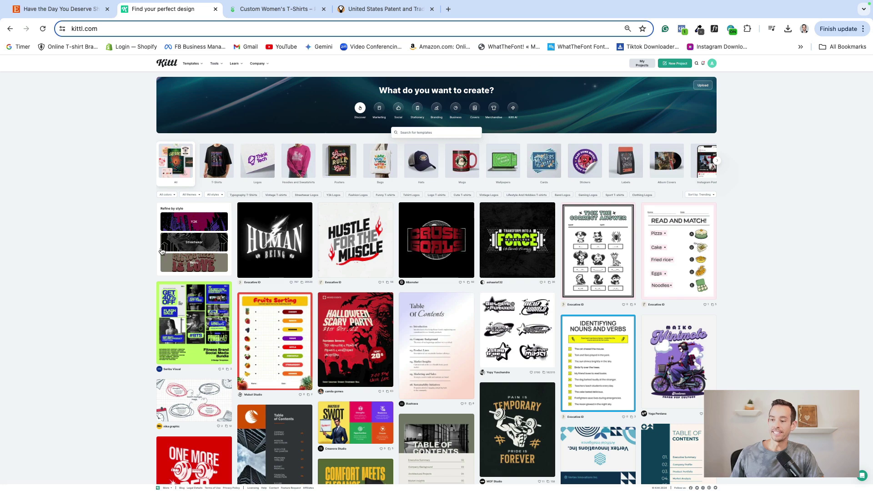
- Search Kittl's T-shirt templates for "skeleton"
{"action": "left_click", "coordinate": [222, 164]}
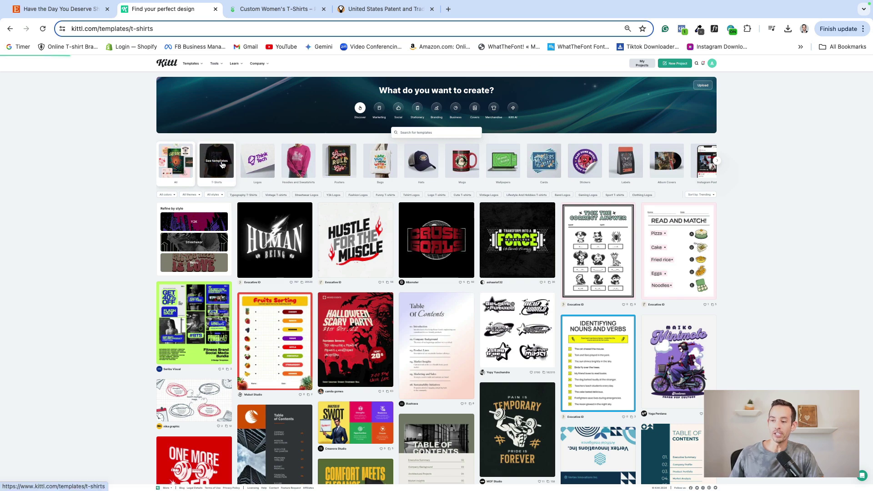
{"action": "left_click", "coordinate": [406, 133]}
{"action": "type", "text": "skeleton"}
{"action": "key", "text": "Return"}
- Browse the skeleton templates and open the Don't Kill My Vibe skull design
{"action": "scroll", "coordinate": [816, 480], "scroll_direction": "down", "scroll_amount": 4}
{"action": "scroll", "coordinate": [816, 480], "scroll_direction": "down", "scroll_amount": 10}
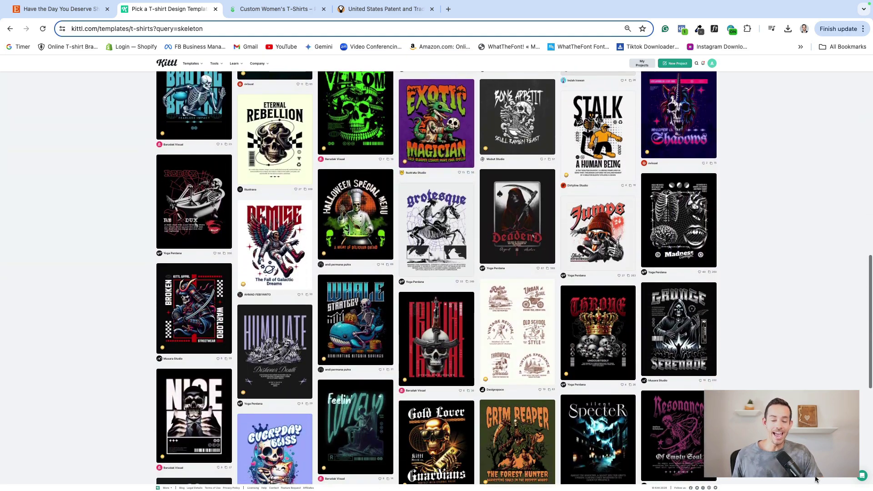
{"action": "scroll", "coordinate": [816, 480], "scroll_direction": "down", "scroll_amount": 15}
{"action": "scroll", "coordinate": [816, 479], "scroll_direction": "down", "scroll_amount": 2}
{"action": "scroll", "coordinate": [197, 268], "scroll_direction": "up", "scroll_amount": 15}
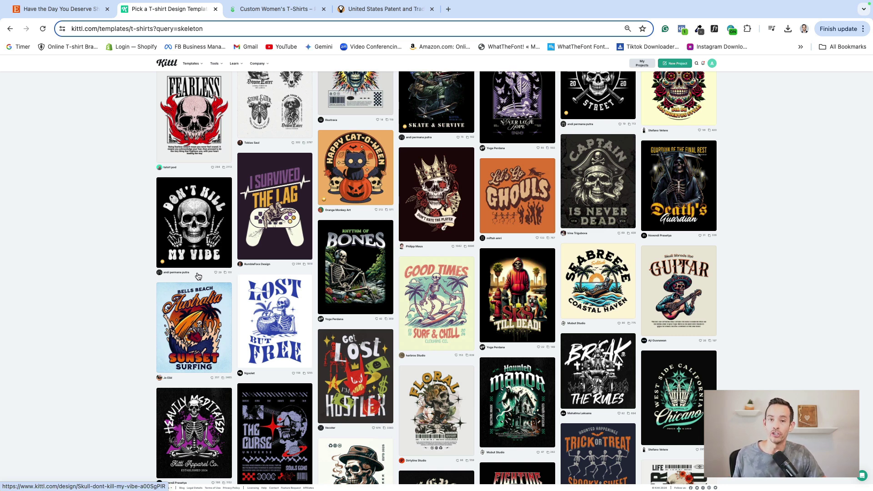
{"action": "left_click", "coordinate": [198, 225]}
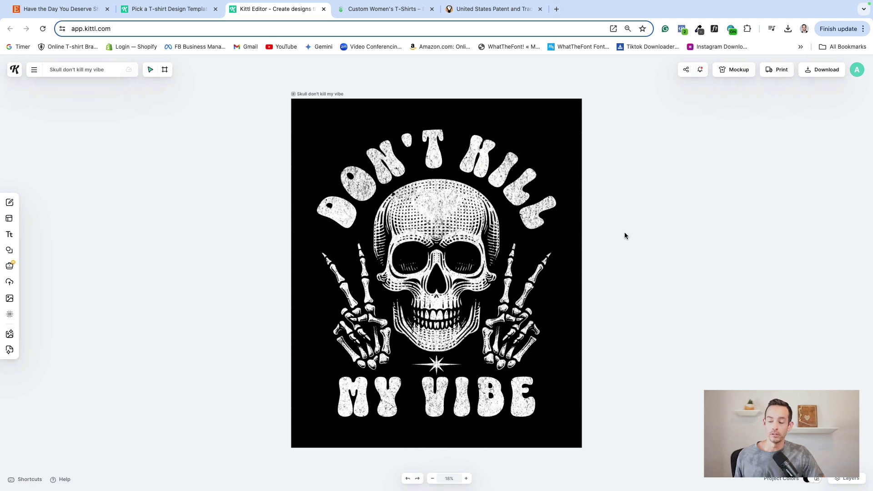
- Replace the arched text above the skull with "Have the Day" and set its font size to 650
{"action": "left_click", "coordinate": [433, 146]}
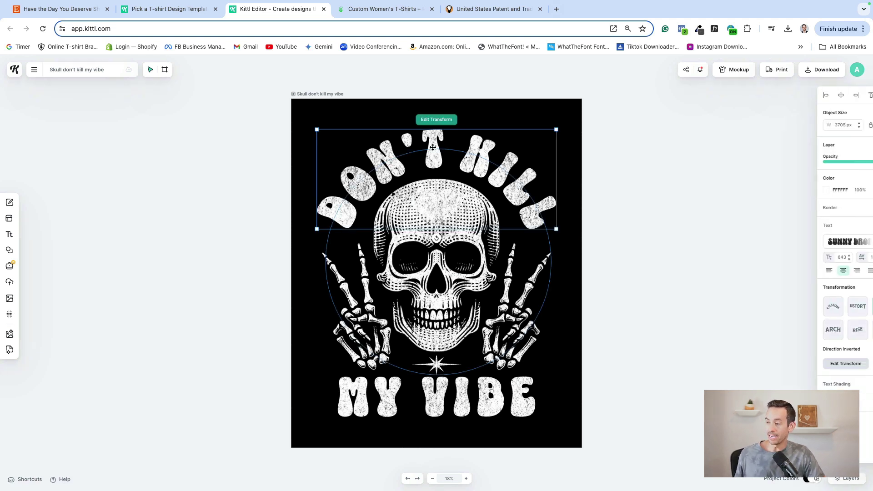
{"action": "double_click", "coordinate": [433, 147]}
{"action": "type", "text": "Have the Day"}
{"action": "left_click", "coordinate": [598, 209]}
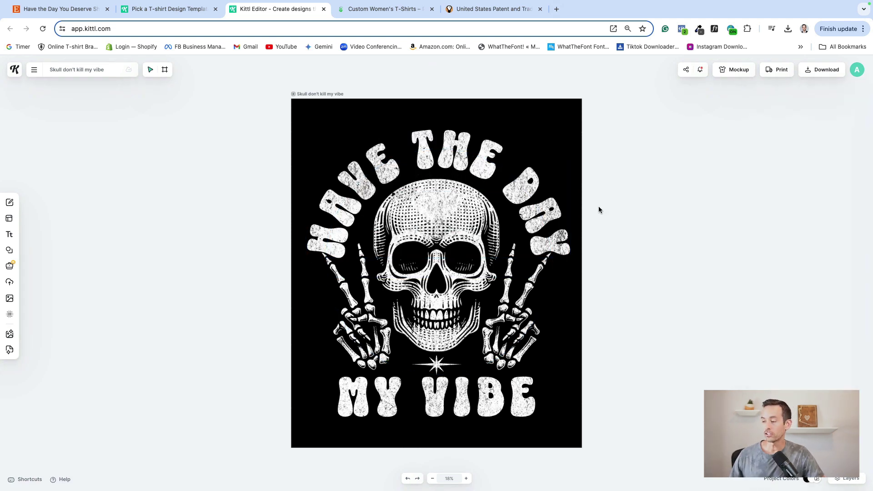
{"action": "left_click", "coordinate": [485, 159]}
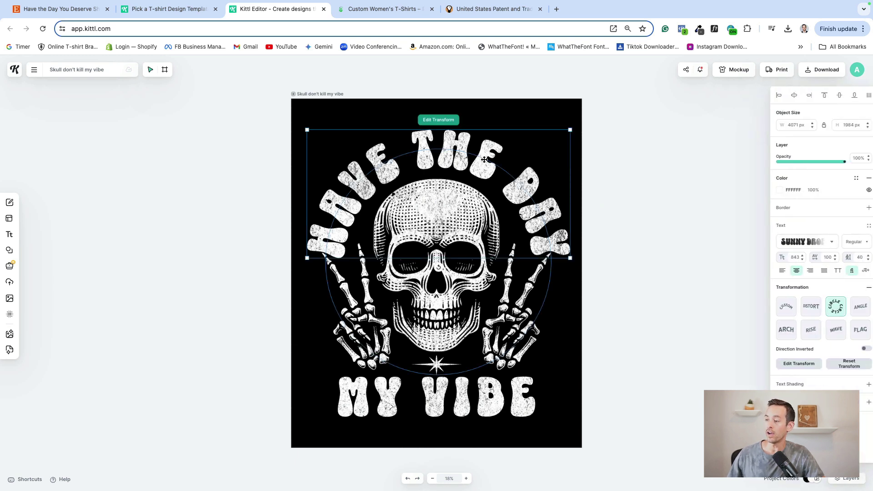
{"action": "double_click", "coordinate": [790, 257]}
{"action": "type", "text": "650"}
{"action": "key", "text": "Return"}
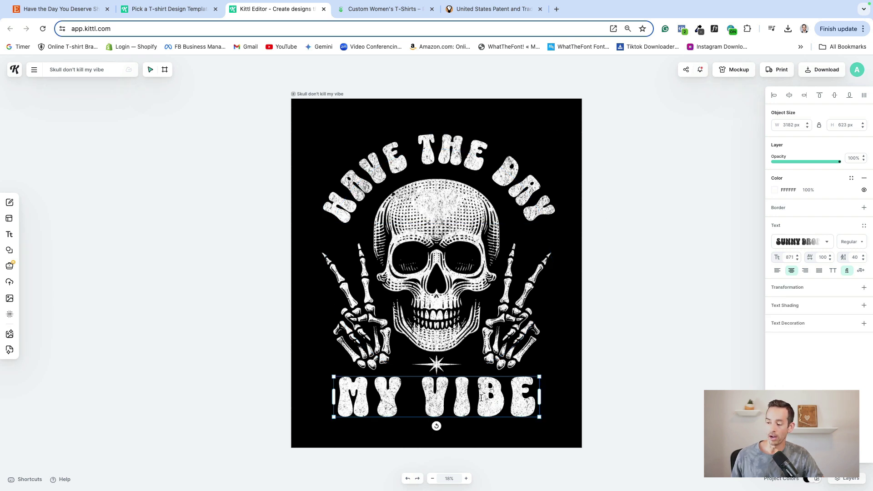
- Replace the MY VIBE text below the skull with "YOU DESERVE" and set its font size to 600
{"action": "double_click", "coordinate": [482, 398]}
{"action": "type", "text": "YOU"}
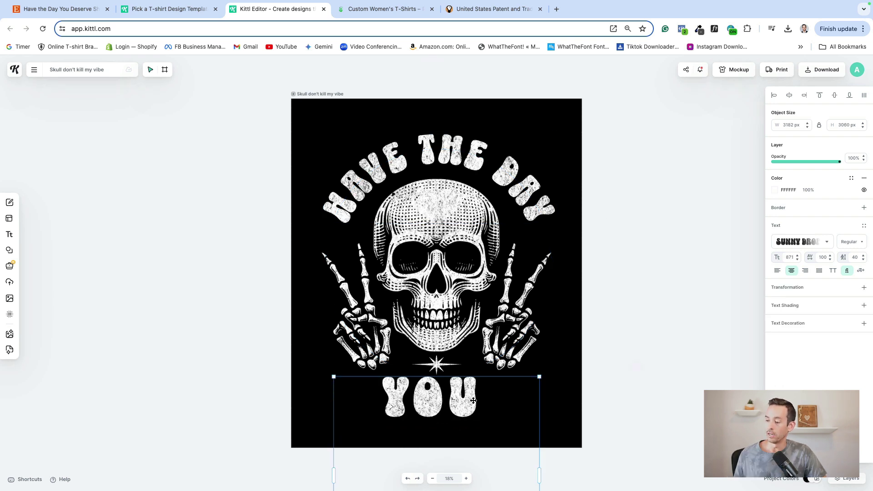
{"action": "double_click", "coordinate": [790, 258]}
{"action": "type", "text": "600"}
{"action": "key", "text": "Return"}
- Widen the YOU DESERVE text box to about 3728 px to fit one line, and center it slightly lower under the star
{"action": "left_click_drag", "start_coordinate": [539, 417], "coordinate": [561, 417]}
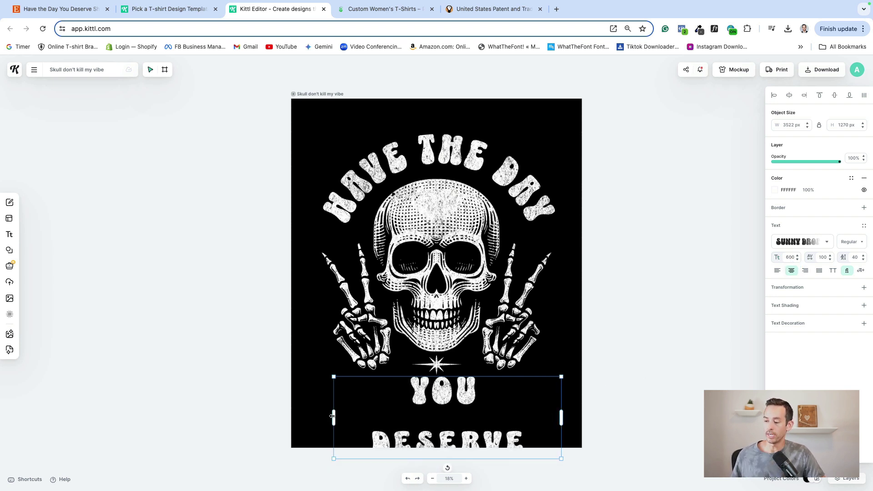
{"action": "left_click_drag", "start_coordinate": [333, 416], "coordinate": [320, 416]}
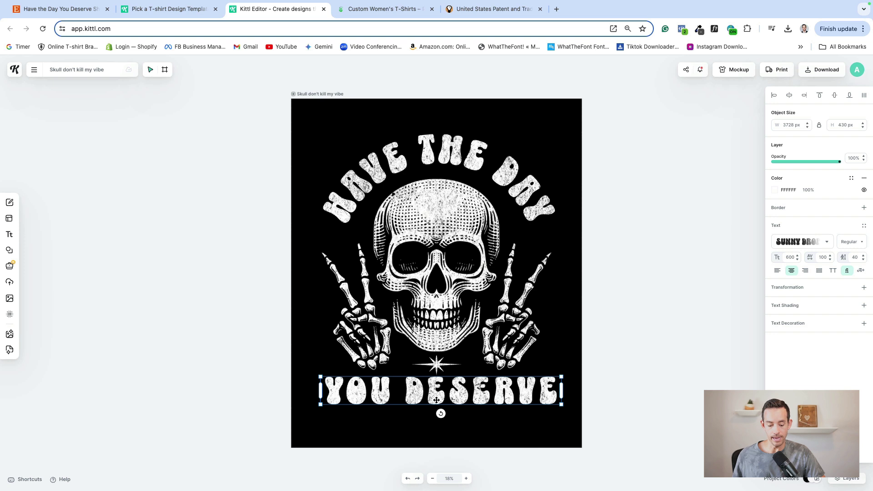
{"action": "left_click_drag", "start_coordinate": [437, 400], "coordinate": [436, 409]}
{"action": "left_click", "coordinate": [606, 393]}
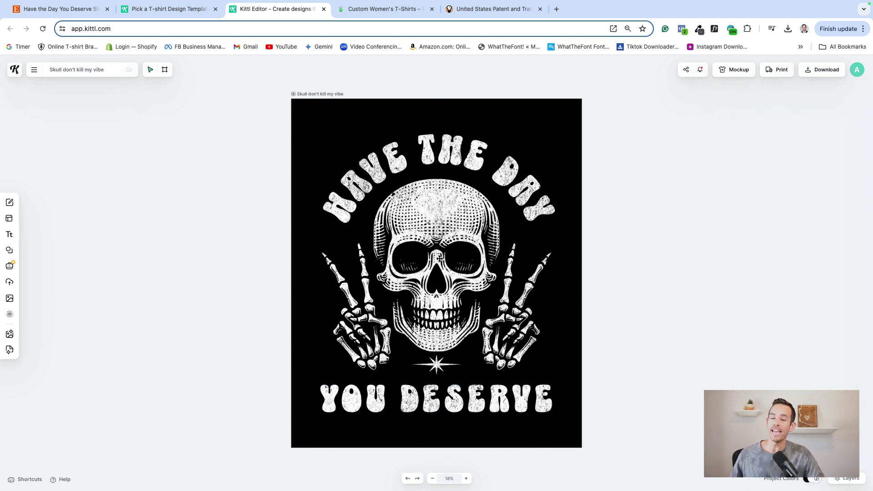
- Shrink the skull-and-hands illustration to about 2860 px wide and center it between the two text lines
{"action": "left_click", "coordinate": [418, 230]}
{"action": "left_click_drag", "start_coordinate": [327, 190], "coordinate": [375, 231]}
{"action": "left_click_drag", "start_coordinate": [465, 258], "coordinate": [448, 239]}
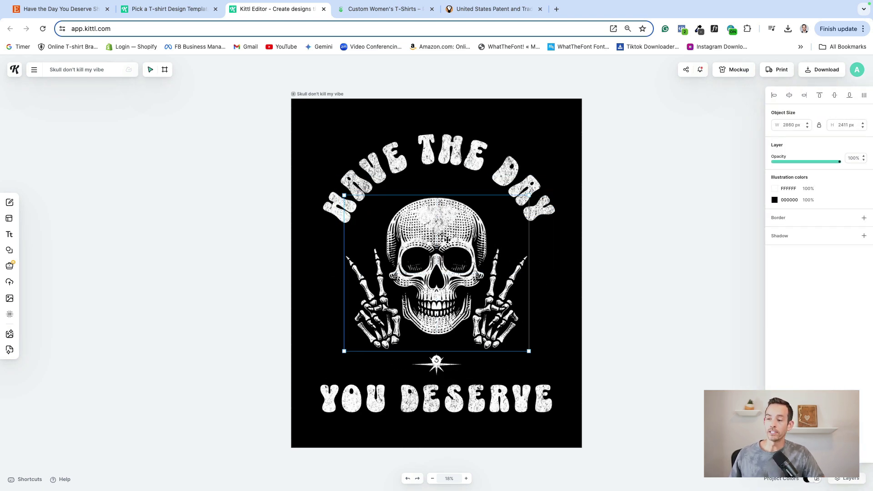
{"action": "left_click", "coordinate": [235, 243]}
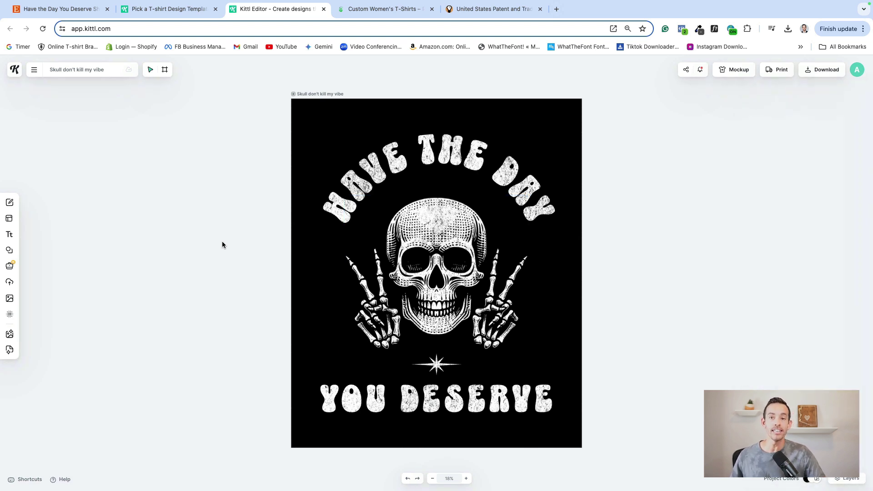
- Search the elements for "HEARTS", add a solid red brush-style heart and recolor it white (FFFFFF)
{"action": "left_click", "coordinate": [14, 250]}
{"action": "type", "text": "HEARTS"}
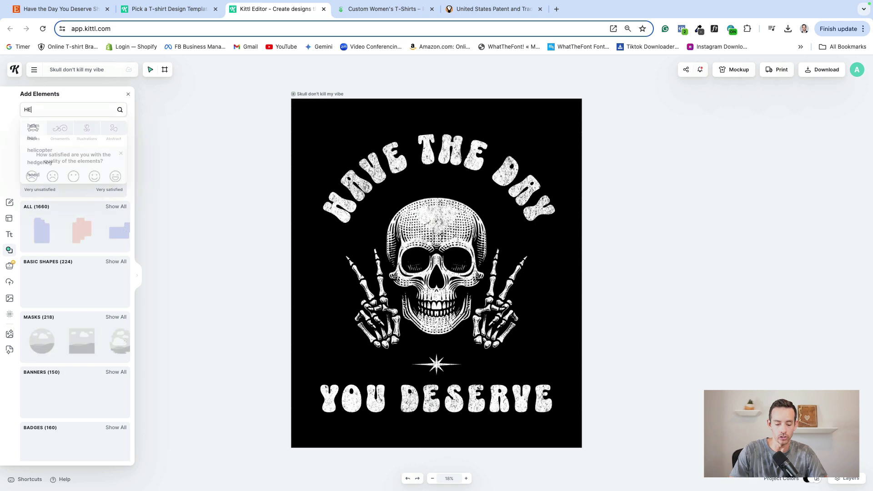
{"action": "key", "text": "Return"}
{"action": "left_click", "coordinate": [49, 346]}
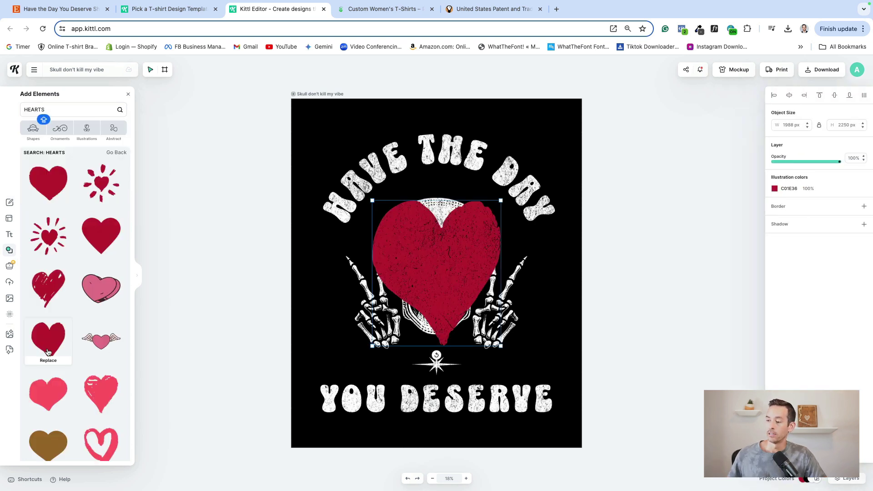
{"action": "left_click", "coordinate": [774, 188]}
{"action": "left_click_drag", "start_coordinate": [751, 226], "coordinate": [652, 196]}
{"action": "left_click", "coordinate": [633, 196]}
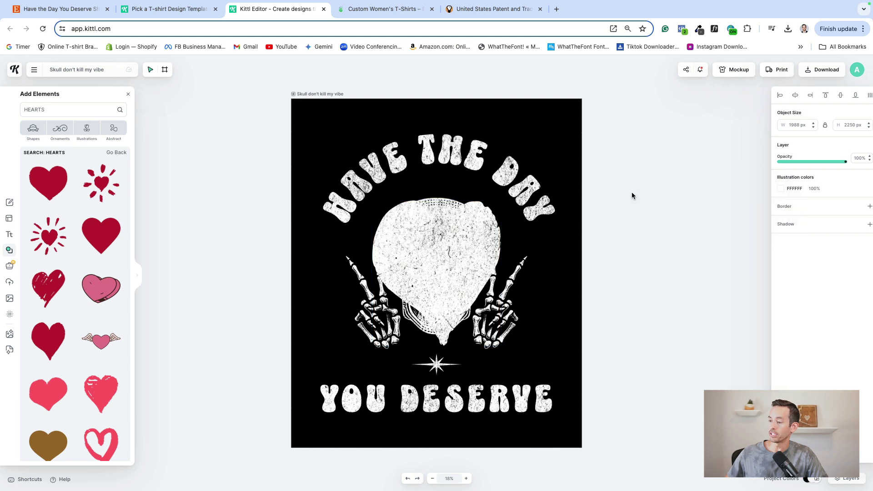
- Shrink the heart to about 254 × 288 px and place it beside the upper left of the skull
{"action": "left_click", "coordinate": [427, 245]}
{"action": "left_click_drag", "start_coordinate": [503, 199], "coordinate": [389, 328]}
{"action": "left_click_drag", "start_coordinate": [381, 338], "coordinate": [373, 221]}
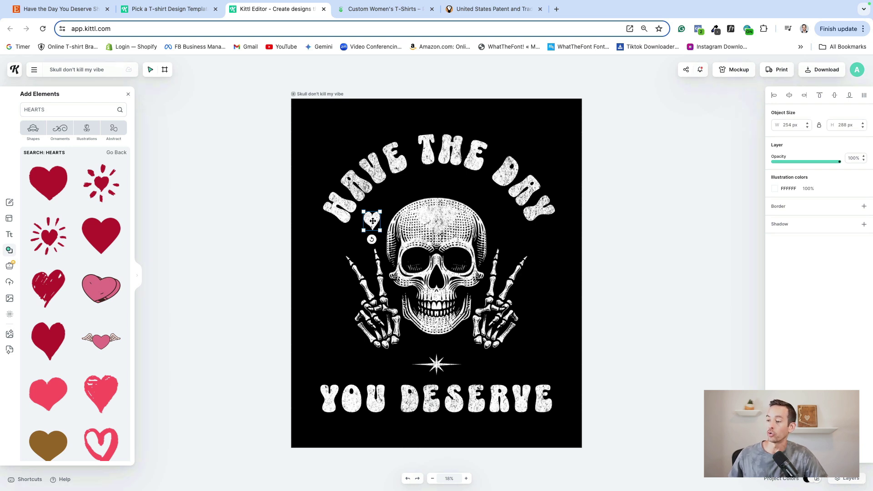
- Duplicate the heart twice, placing one copy at the skull's upper right and a smaller one, about 199 × 225 px, above the skull
{"action": "key", "text": "ctrl+v"}
{"action": "key", "text": "ctrl+v"}
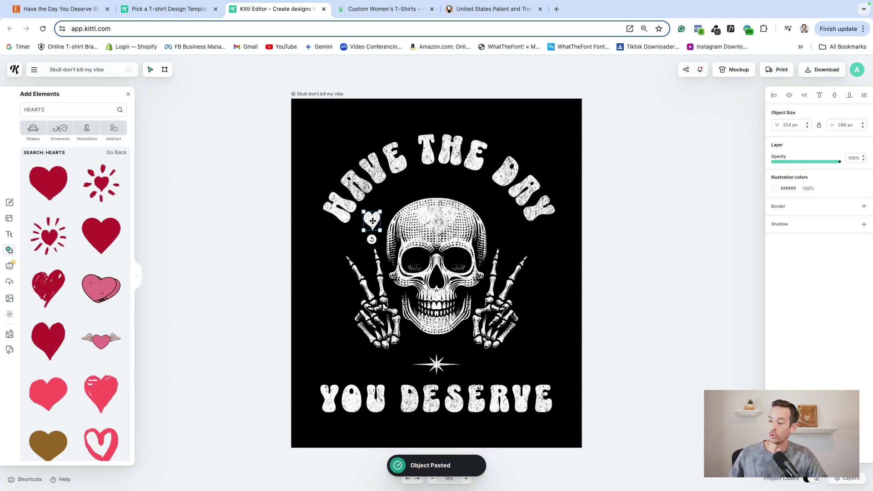
{"action": "left_click_drag", "start_coordinate": [373, 221], "coordinate": [502, 214]}
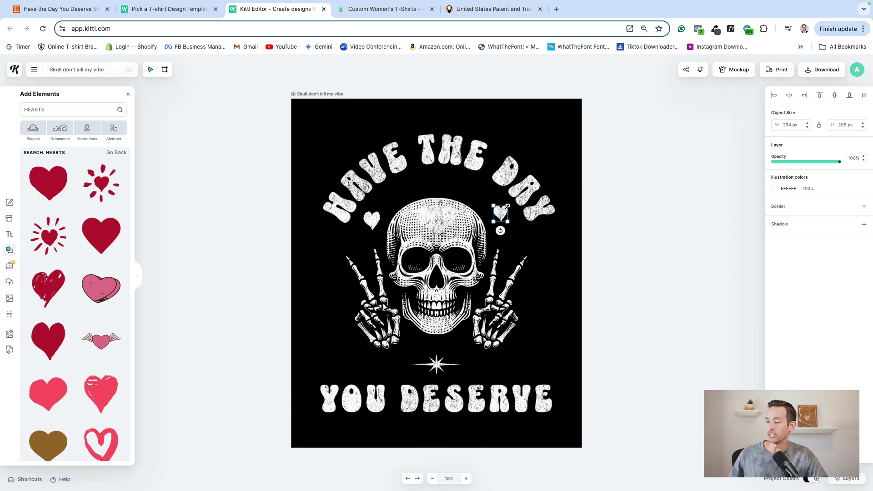
{"action": "left_click_drag", "start_coordinate": [372, 220], "coordinate": [440, 174]}
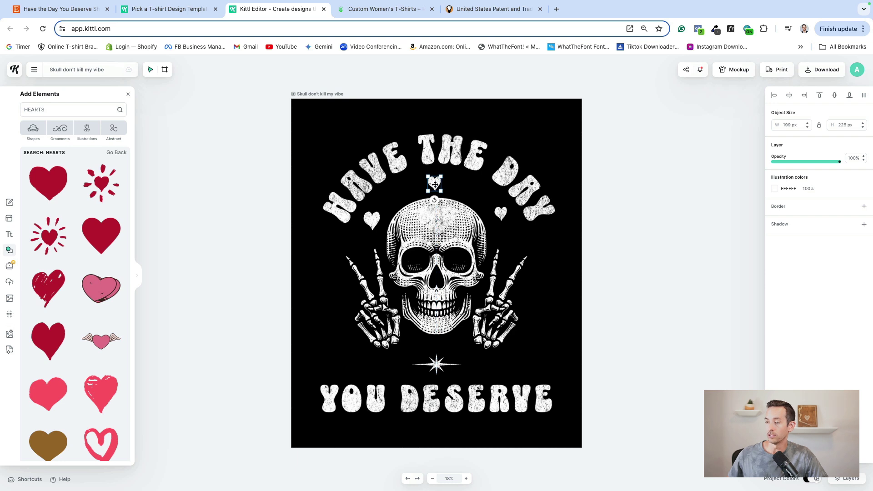
- Search the elements for "THUNDER BOLTS", add the solid yellow lightning bolt and recolor it white (FFFFFF)
{"action": "double_click", "coordinate": [44, 109]}
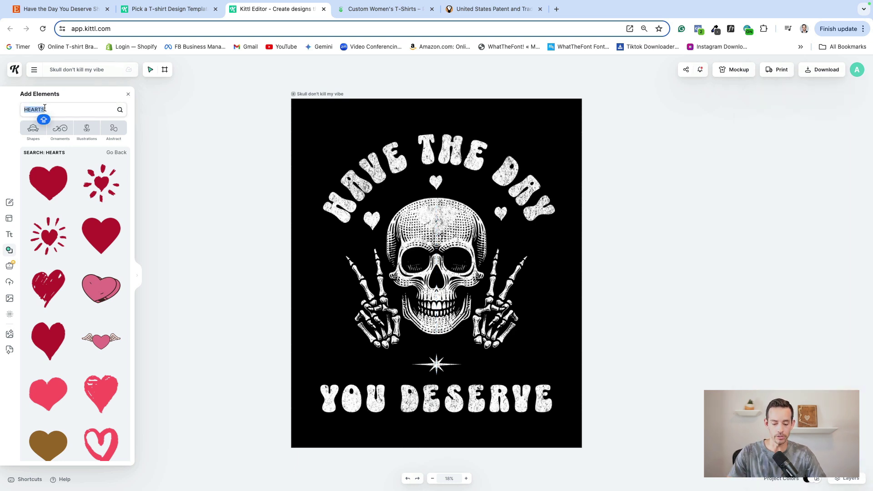
{"action": "type", "text": "THUNDER BOLTS"}
{"action": "key", "text": "Return"}
{"action": "scroll", "coordinate": [73, 273], "scroll_direction": "down", "scroll_amount": 2}
{"action": "left_click", "coordinate": [48, 295]}
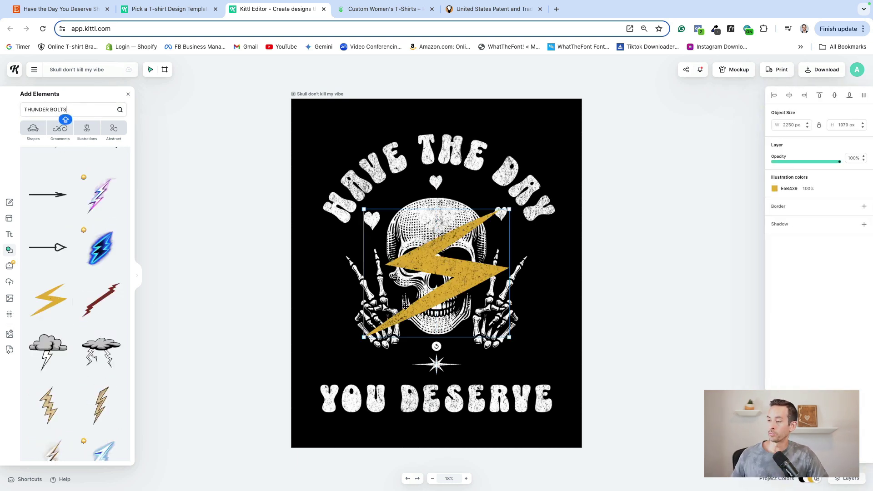
{"action": "left_click", "coordinate": [775, 188]}
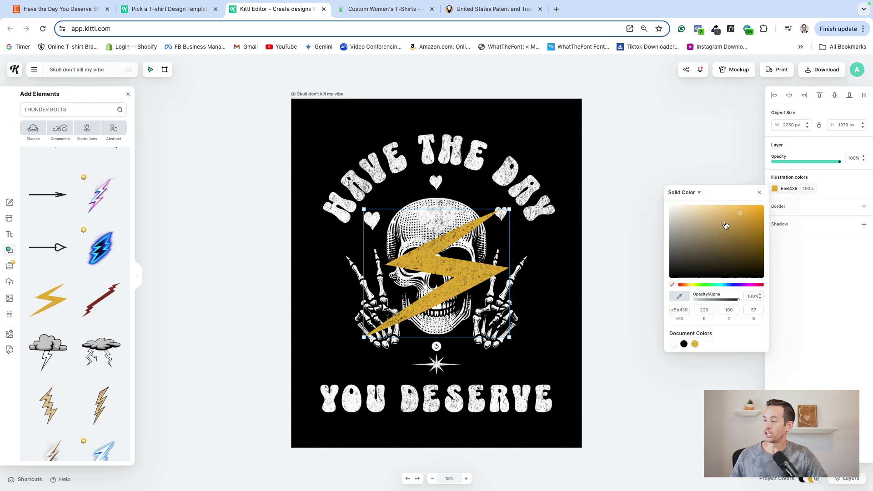
{"action": "left_click_drag", "start_coordinate": [743, 217], "coordinate": [659, 201]}
{"action": "left_click", "coordinate": [648, 200]}
- Shrink the bolt to about 301 × 265 px beside the left skeleton hand and place a copy beside the right hand
{"action": "left_click_drag", "start_coordinate": [509, 209], "coordinate": [332, 275]}
{"action": "left_click_drag", "start_coordinate": [345, 262], "coordinate": [336, 273]}
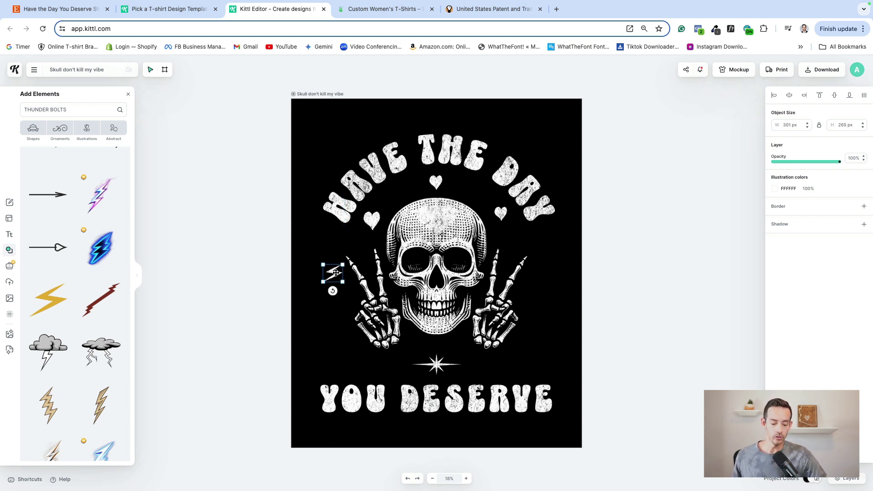
{"action": "key", "text": "ctrl+c"}
{"action": "key", "text": "ctrl+v"}
{"action": "left_click_drag", "start_coordinate": [336, 273], "coordinate": [548, 271]}
- Flip the lightning bolt beside the left skeleton hand horizontally to mirror the other bolt
{"action": "left_click", "coordinate": [334, 274]}
{"action": "right_click", "coordinate": [332, 274]}
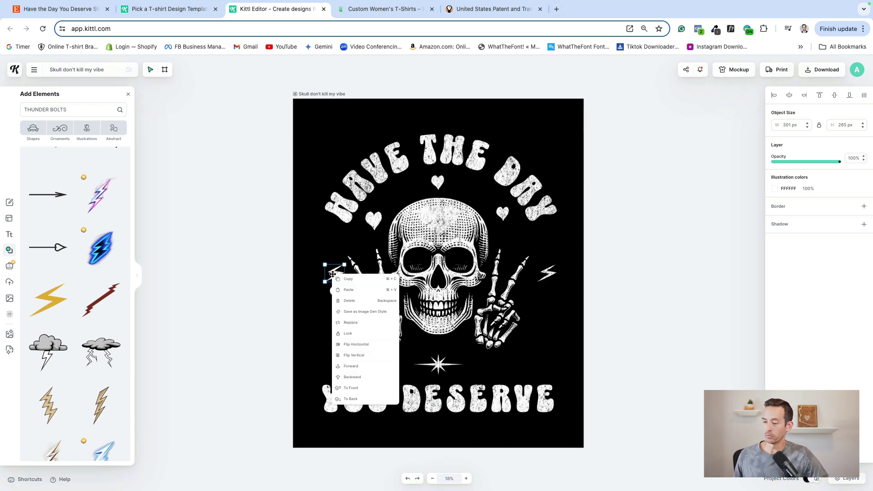
{"action": "left_click", "coordinate": [356, 345]}
{"action": "left_click", "coordinate": [299, 294]}
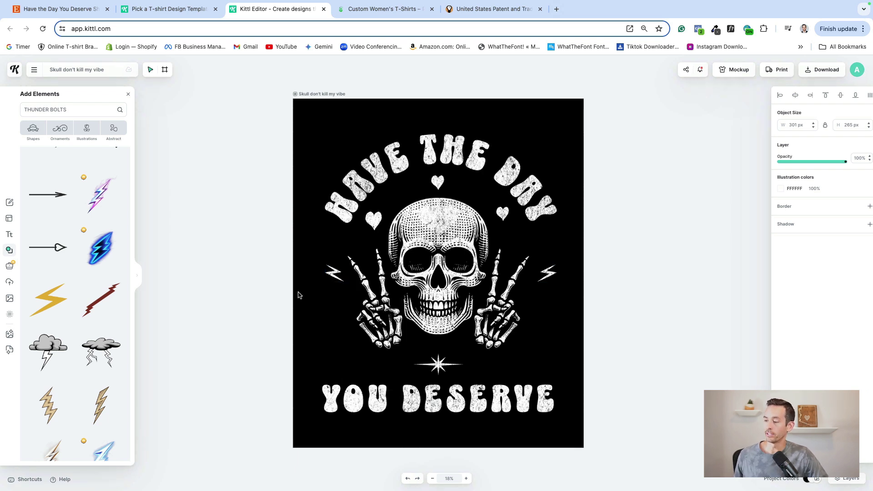
- Nudge the YOU DESERVE text up slightly and enlarge all the artwork together to nearly fill the artboard
{"action": "left_click", "coordinate": [459, 408]}
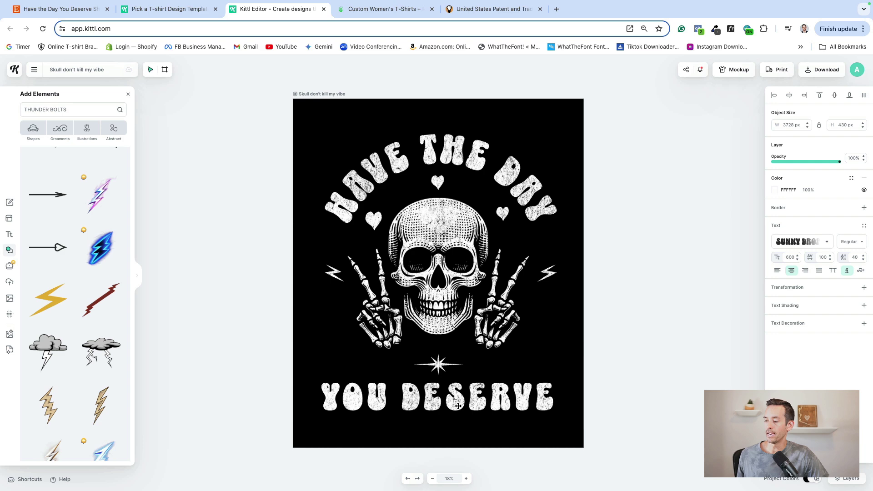
{"action": "left_click_drag", "start_coordinate": [234, 129], "coordinate": [610, 453]}
{"action": "left_click_drag", "start_coordinate": [561, 135], "coordinate": [587, 109]}
{"action": "left_click", "coordinate": [622, 306]}
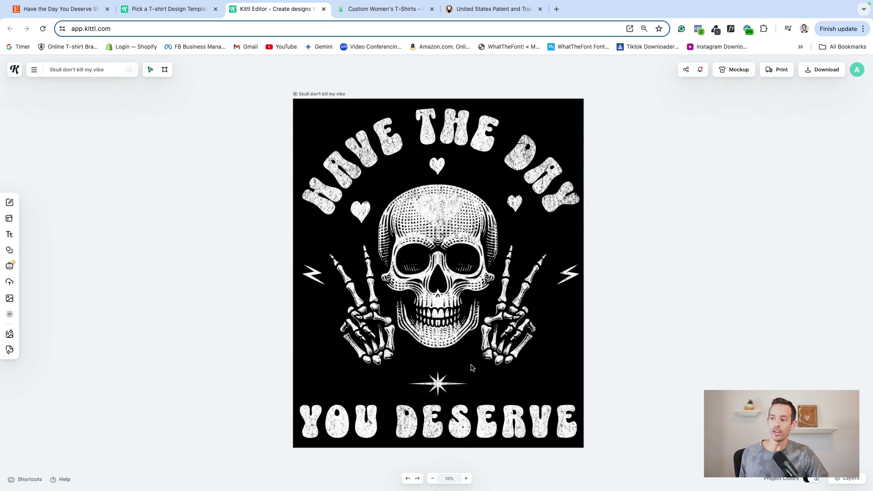
- Select all the artwork and shift it slightly left to recenter it on the artboard
{"action": "left_click_drag", "start_coordinate": [242, 107], "coordinate": [620, 453]}
{"action": "left_click", "coordinate": [848, 480]}
{"action": "left_click", "coordinate": [856, 391]}
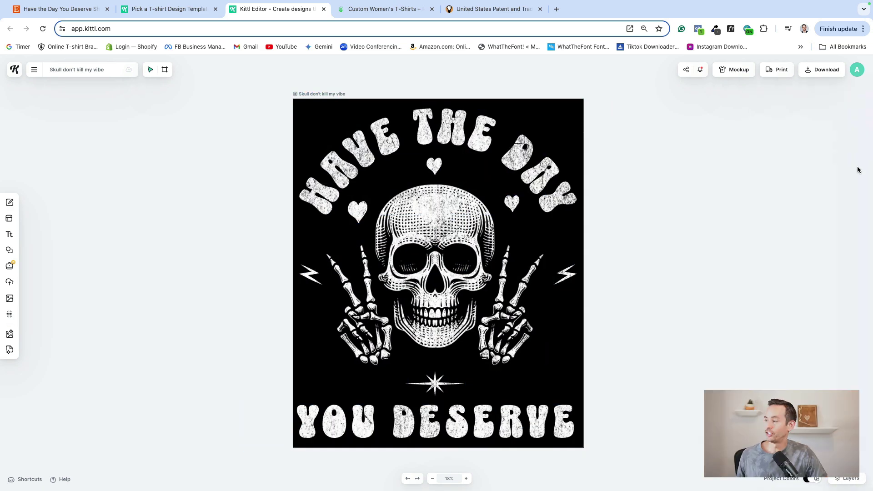
- Download the design as a 5000 × 6000 px PNG at 300 DPI with background removal and quality optimization on
{"action": "left_click", "coordinate": [823, 71]}
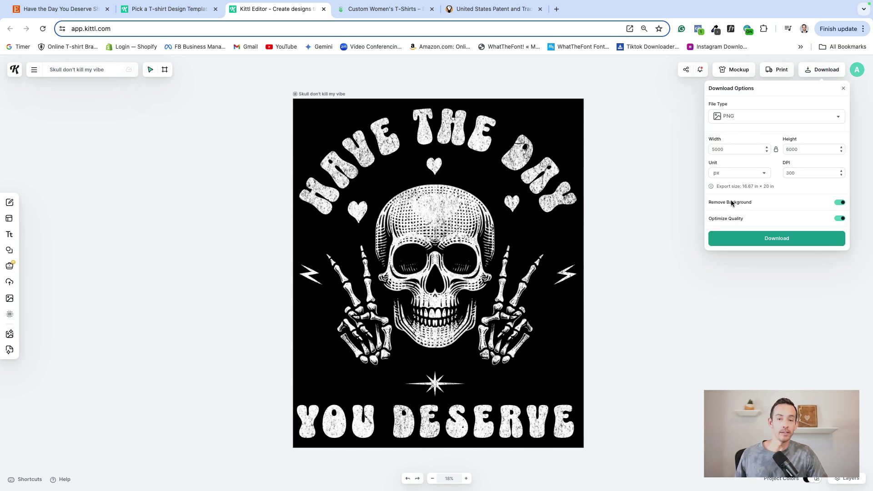
{"action": "left_click", "coordinate": [779, 240]}
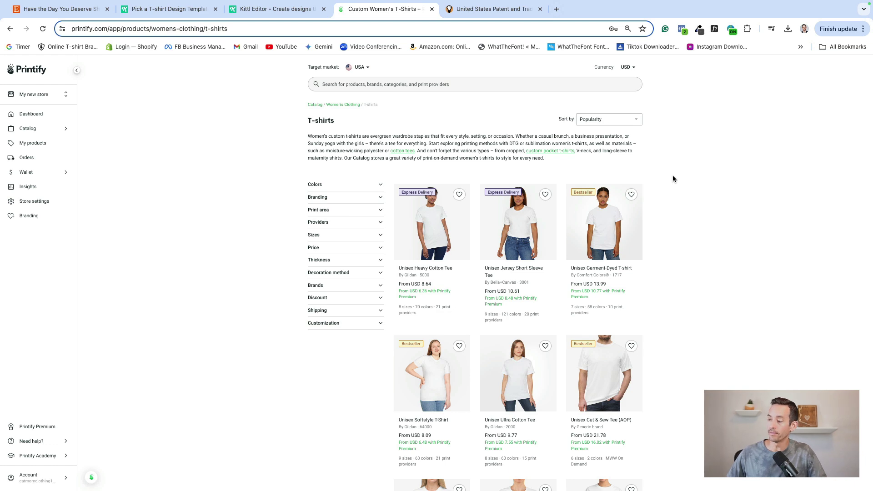
- In Printify's T-shirt catalog, open the Bella+Canvas 3001 Unisex Jersey Short Sleeve Tee and show its print providers for manual selection
{"action": "left_click", "coordinate": [526, 236]}
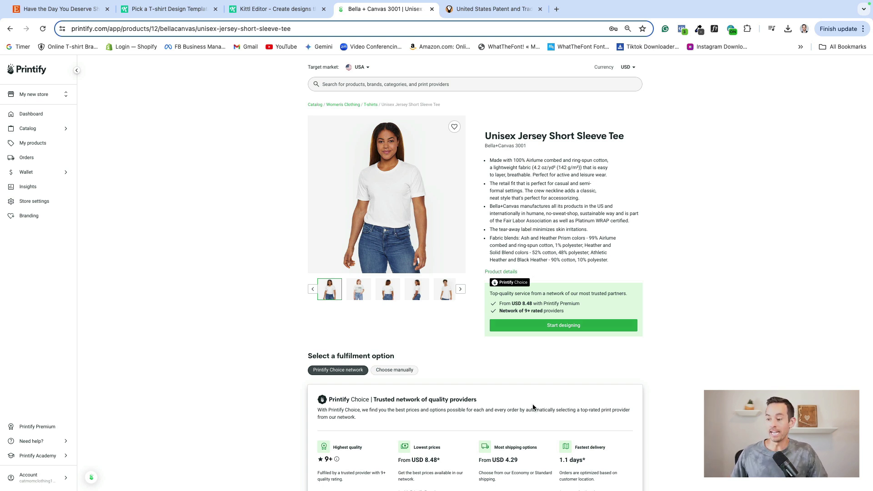
{"action": "left_click", "coordinate": [394, 371]}
{"action": "scroll", "coordinate": [395, 371], "scroll_direction": "down", "scroll_amount": 12}
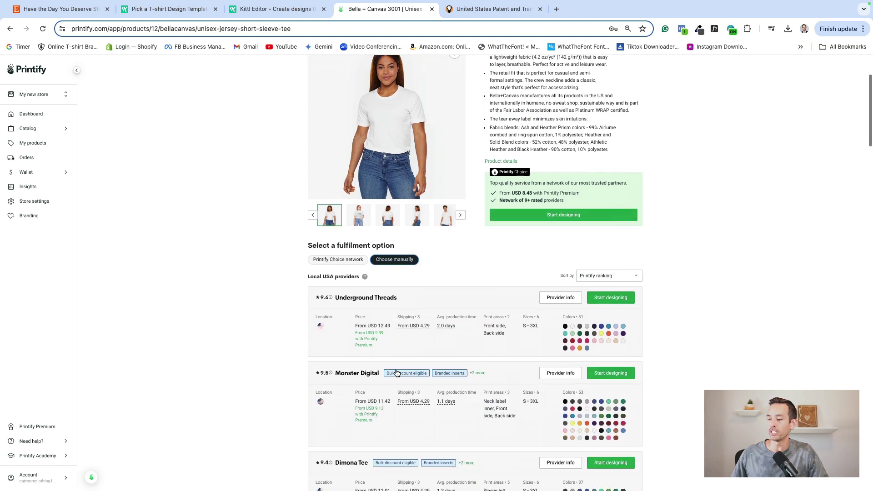
- Start a design with SwiftPOD as the print provider and set the shirt colors to Dark Grey Heather and black
{"action": "scroll", "coordinate": [573, 282], "scroll_direction": "down", "scroll_amount": 2}
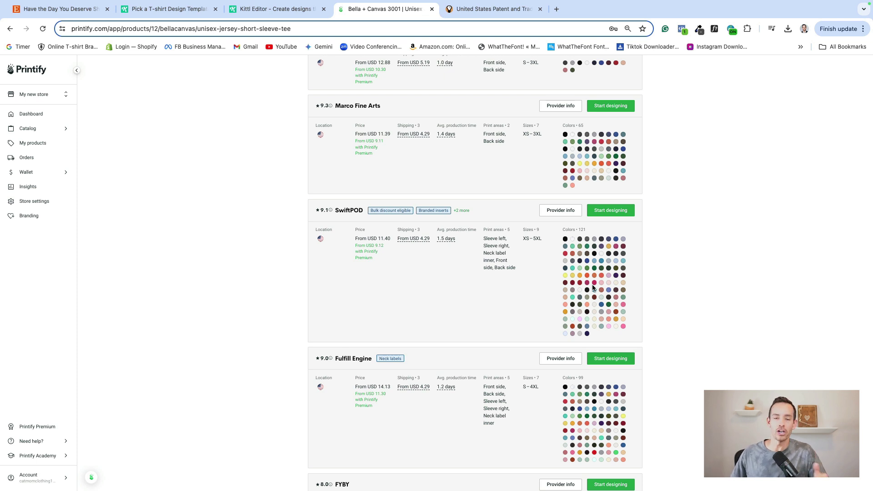
{"action": "left_click", "coordinate": [610, 211]}
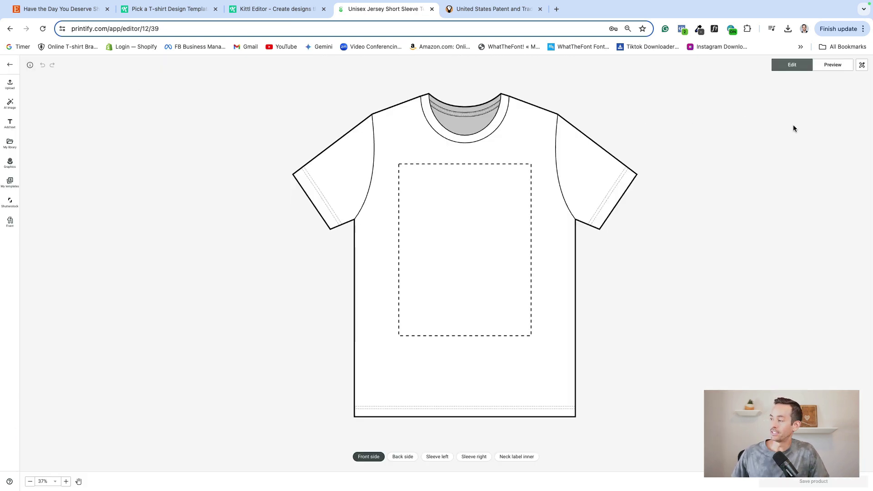
{"action": "left_click", "coordinate": [862, 64]}
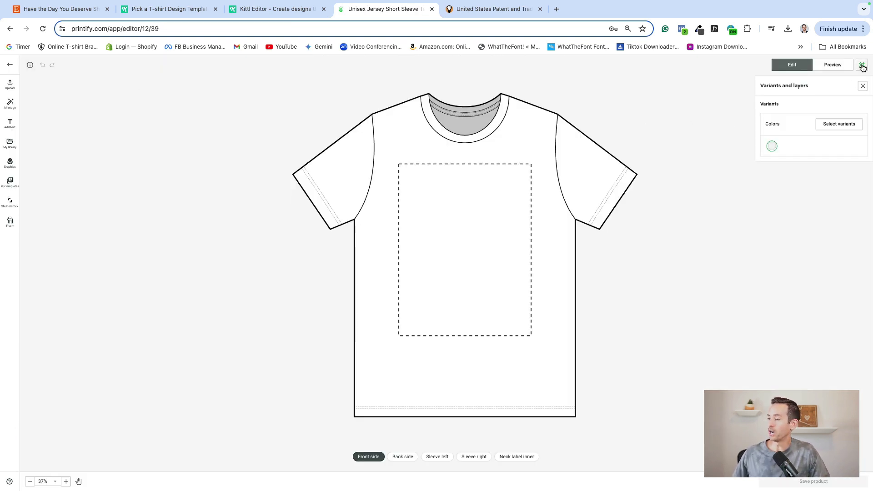
{"action": "left_click", "coordinate": [839, 125]}
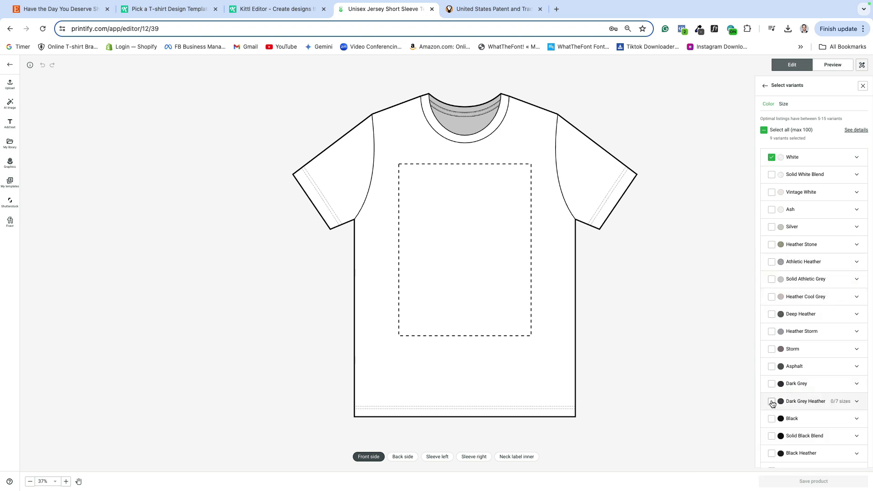
{"action": "left_click", "coordinate": [771, 402]}
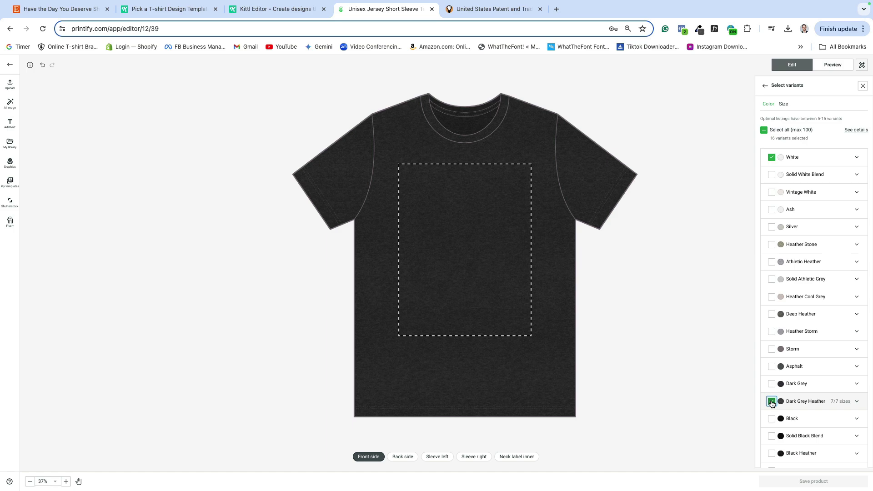
{"action": "scroll", "coordinate": [772, 404], "scroll_direction": "down", "scroll_amount": 1}
{"action": "left_click", "coordinate": [771, 392]}
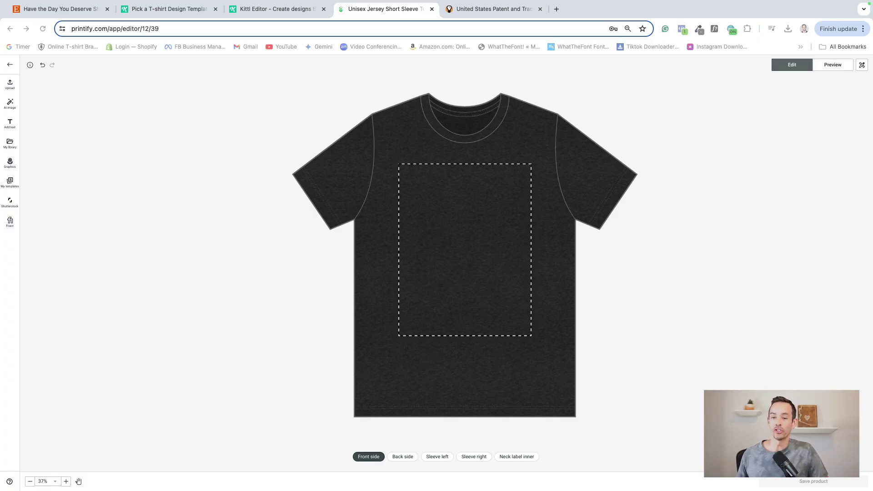
- Place the artwork high in the front print area, scale it to about 11.55 × 13.85 in, and preview the shirt mockups
{"action": "left_click_drag", "start_coordinate": [542, 337], "coordinate": [481, 186]}
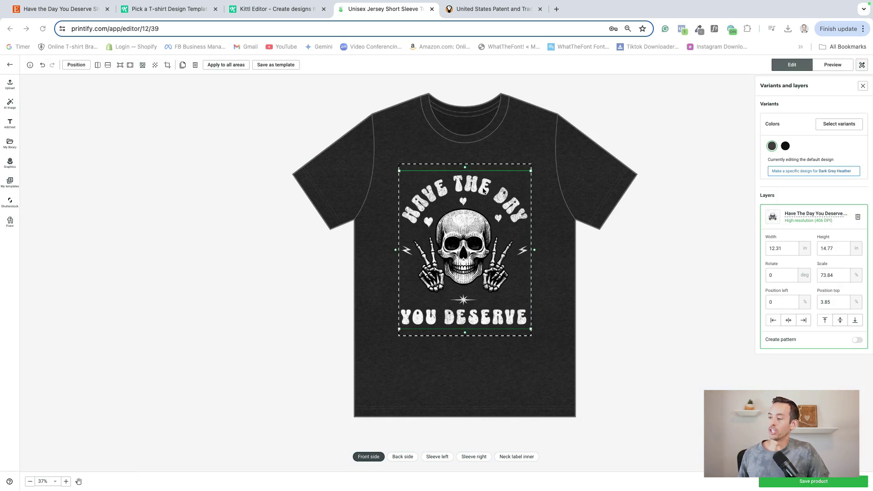
{"action": "left_click_drag", "start_coordinate": [529, 172], "coordinate": [475, 187]}
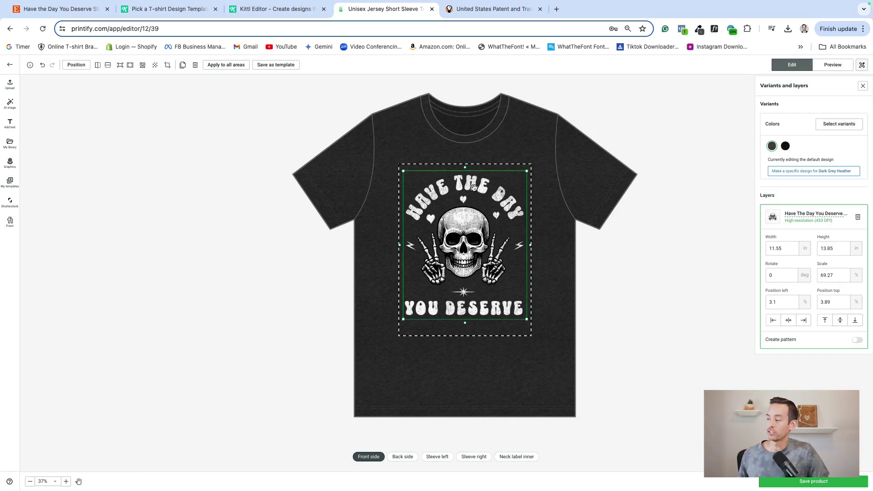
{"action": "left_click", "coordinate": [817, 67]}
{"action": "left_click", "coordinate": [779, 178]}
{"action": "left_click", "coordinate": [771, 226]}
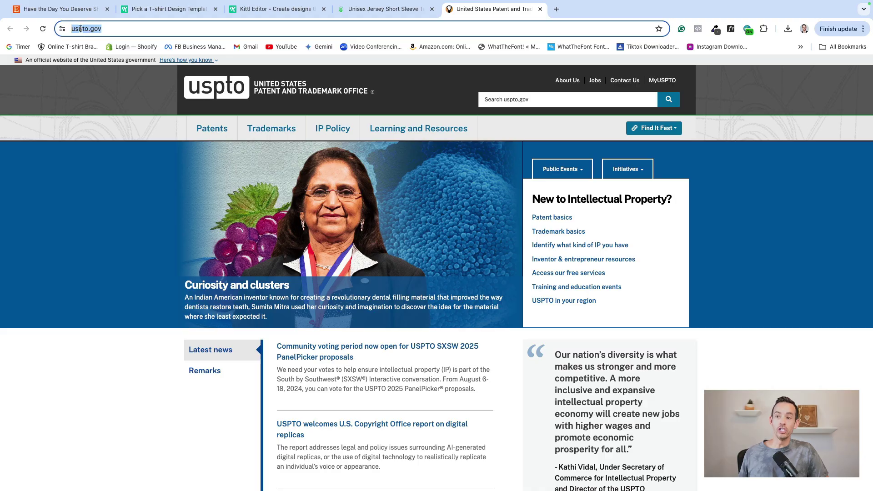
- On the USPTO website, open the Trademark Search system and run a general search for "have the day you deserve"
{"action": "mouse_move", "coordinate": [282, 140]}
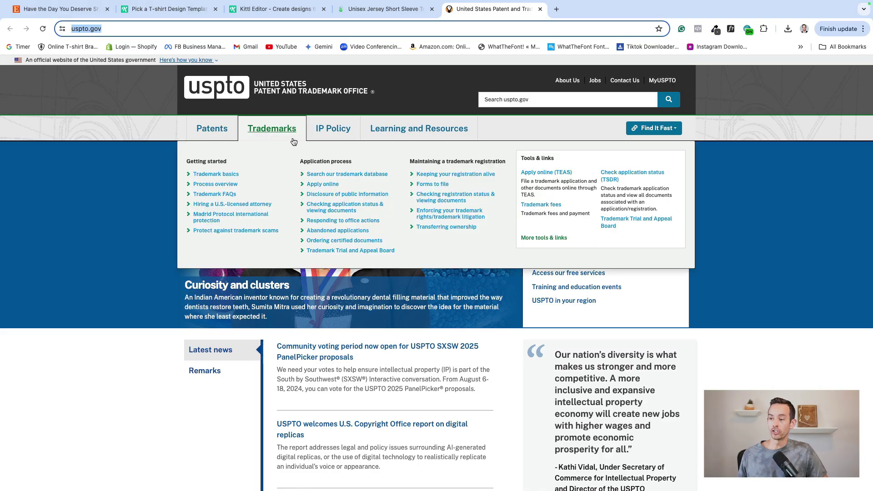
{"action": "left_click", "coordinate": [316, 175]}
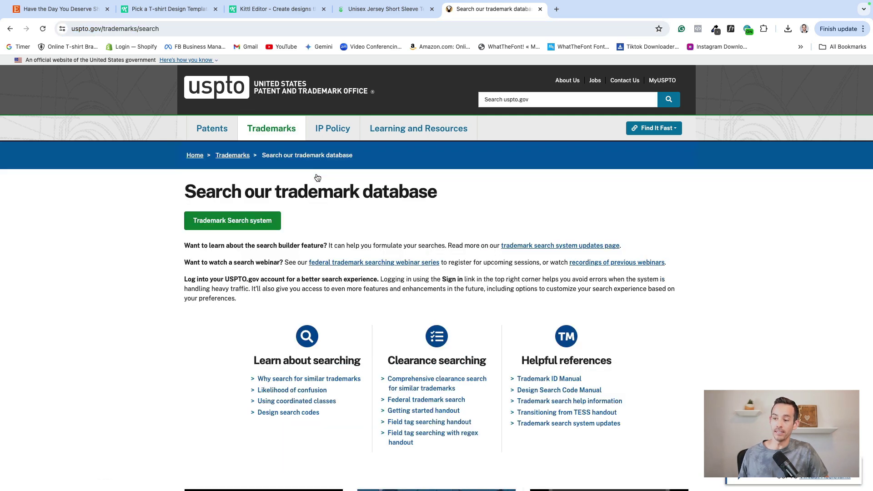
{"action": "left_click", "coordinate": [232, 221]}
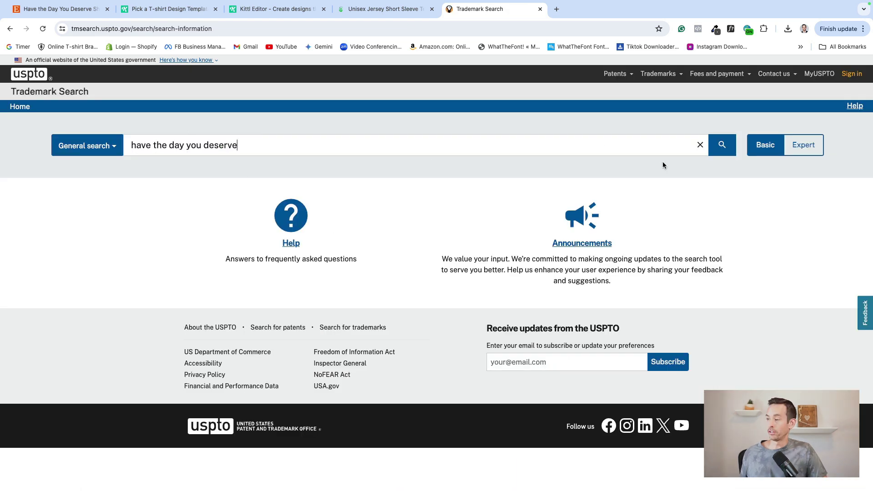
{"action": "left_click", "coordinate": [721, 143]}
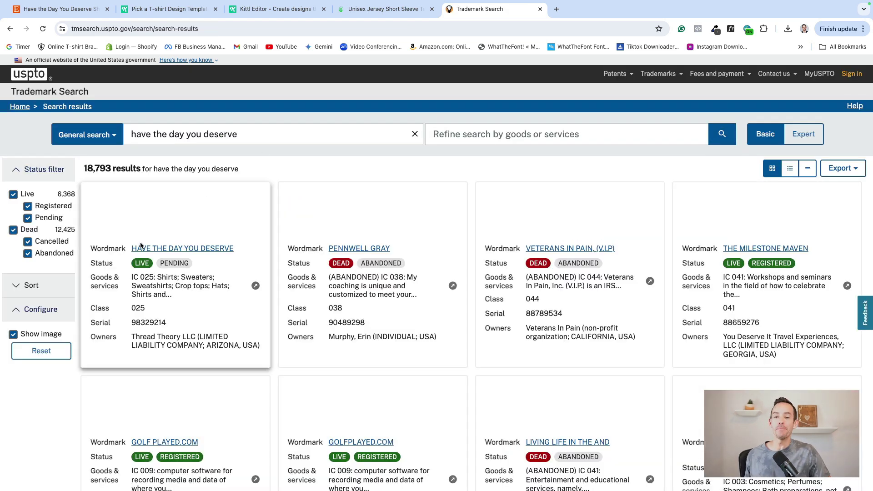